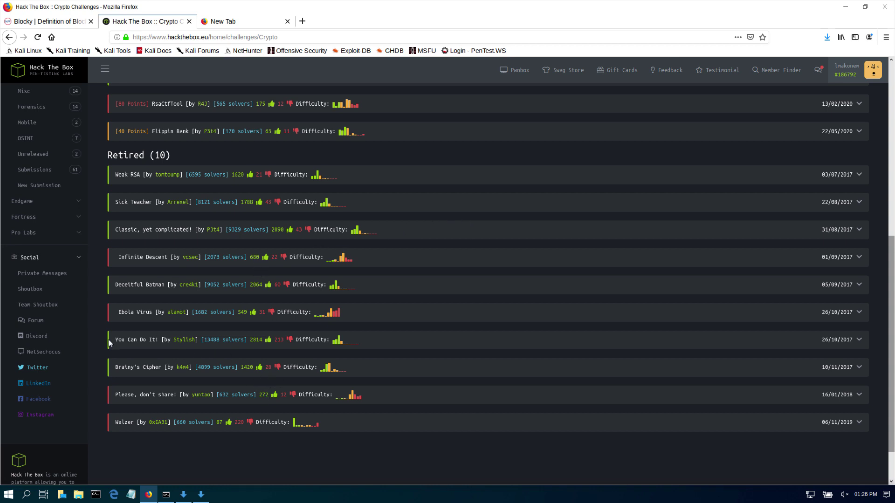
Expand the You Can Do It! challenge and save its you_can_do_it.zip download.
left_click_drag(115, 342, 147, 342)
scroll(44, 183, "up", 2)
scroll(43, 188, "up", 2)
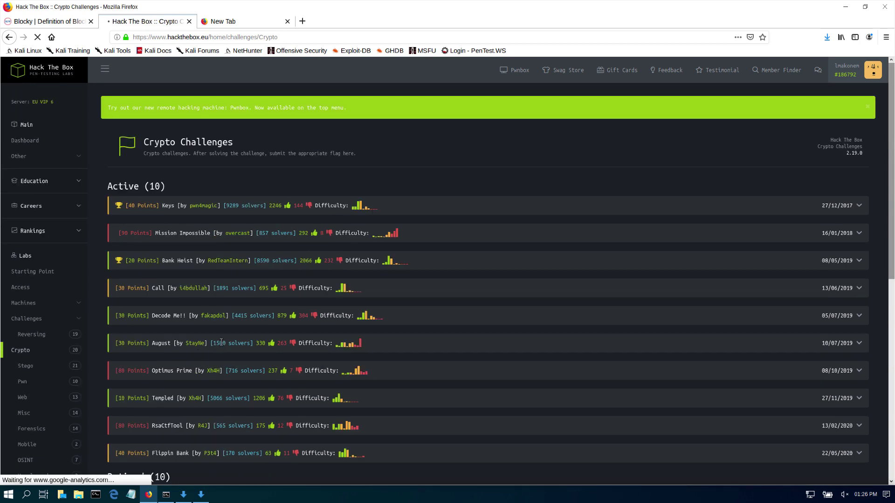
scroll(214, 338, "down", 5)
scroll(210, 341, "down", 5)
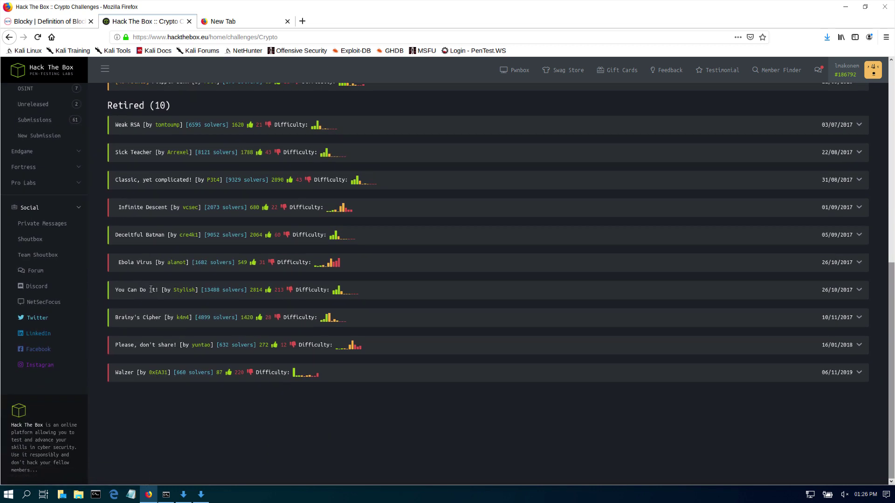
left_click(858, 291)
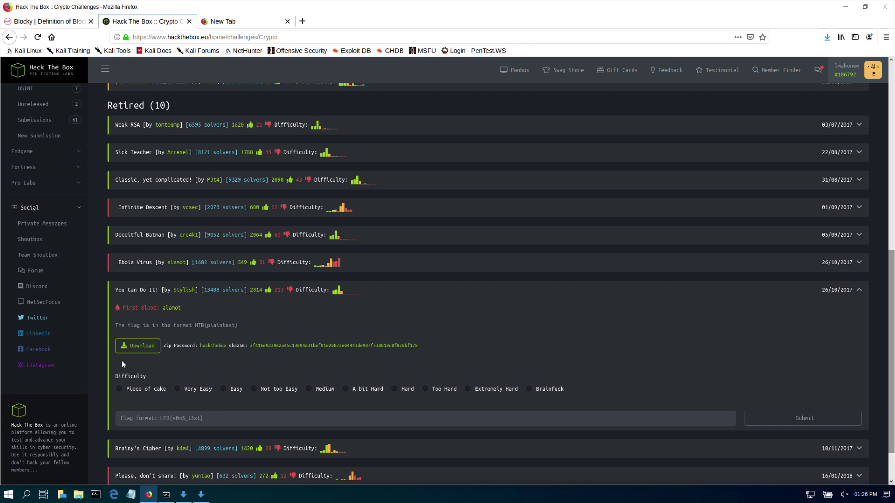
left_click(140, 347)
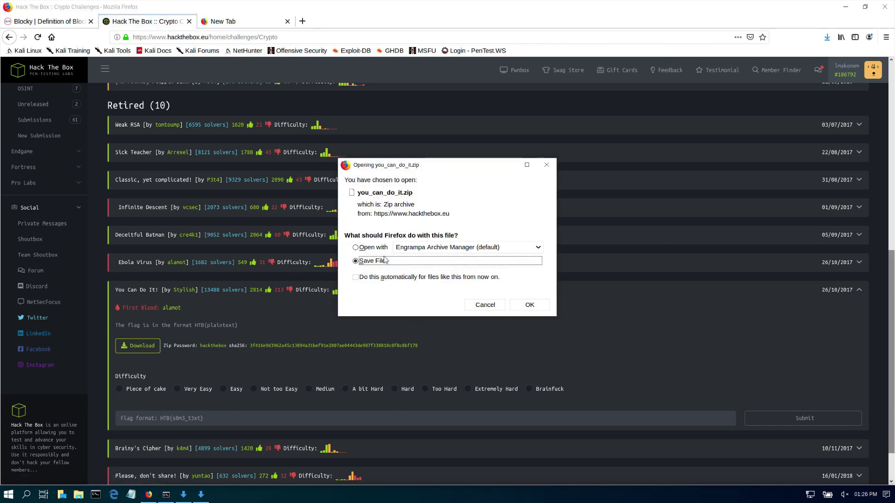
left_click(534, 307)
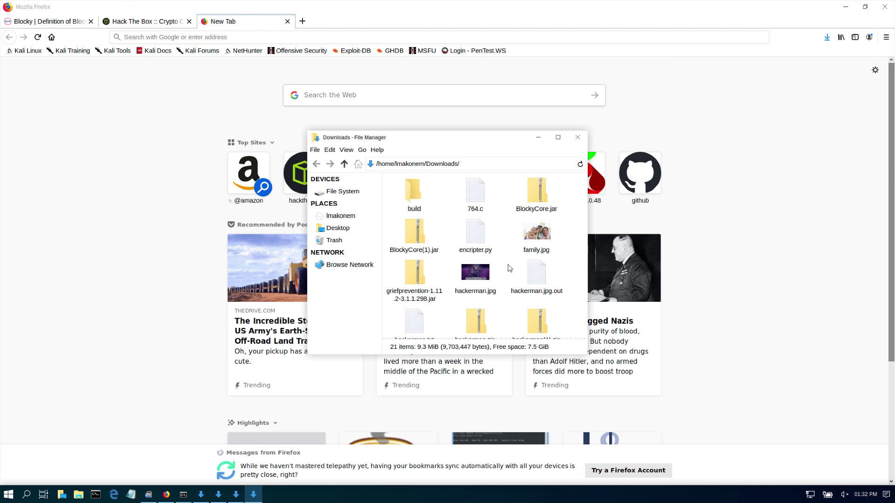
Open you_can_do_it.zip from the Downloads folder in the archive viewer.
scroll(509, 268, "down", 3)
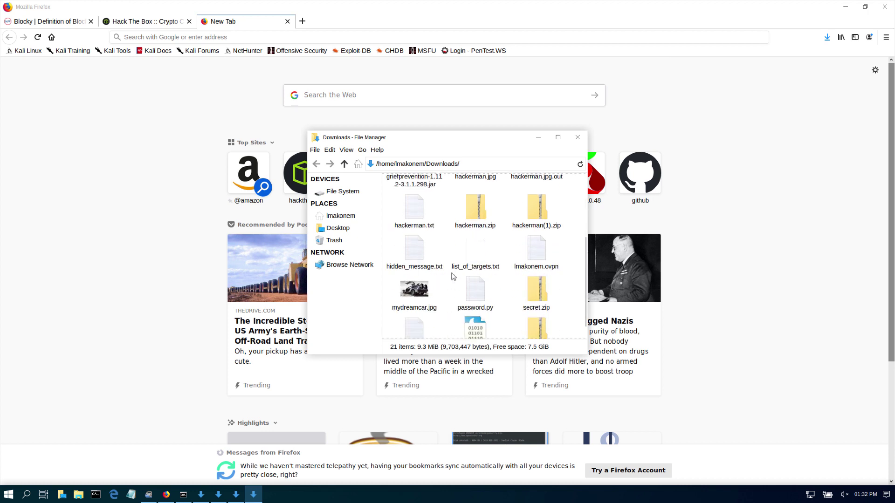
scroll(450, 250, "down", 1)
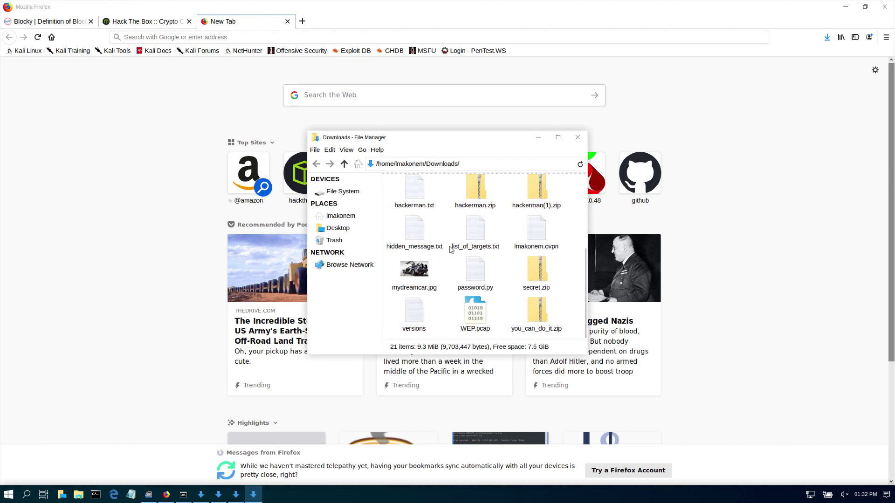
double_click(538, 316)
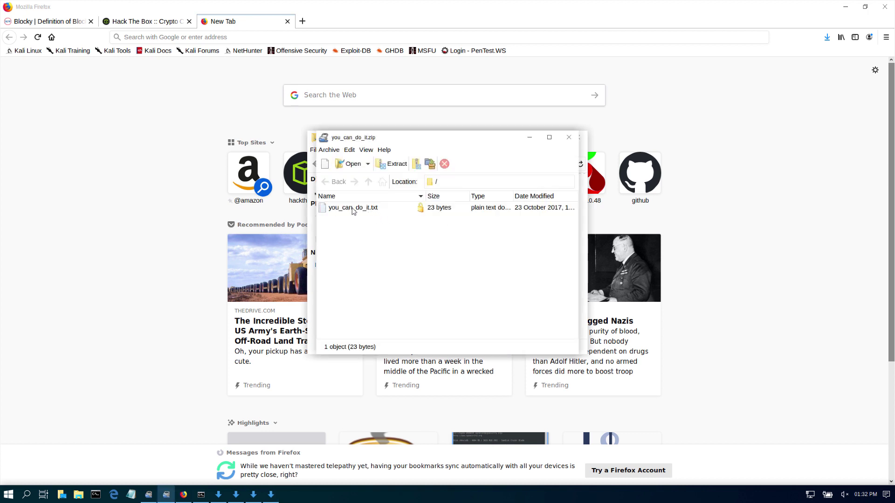
Open you_can_do_it.txt from the archive, entering the archive password when prompted.
double_click(348, 209)
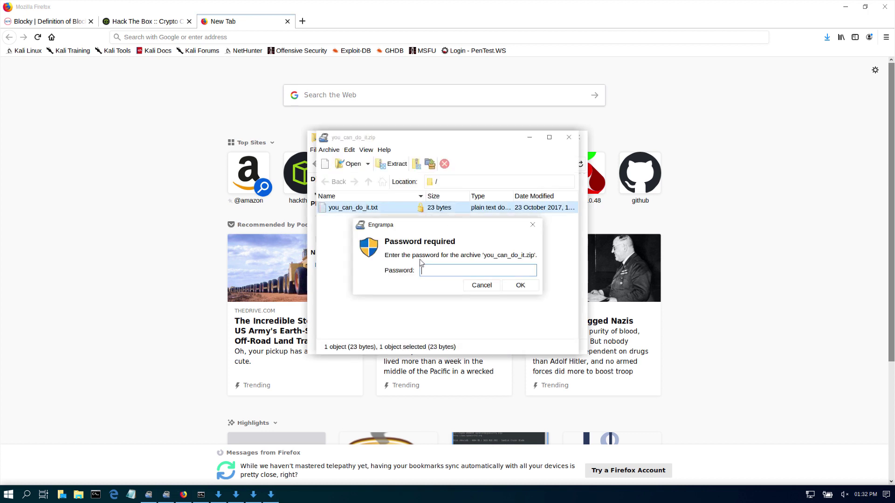
type("hackthebox")
left_click(520, 286)
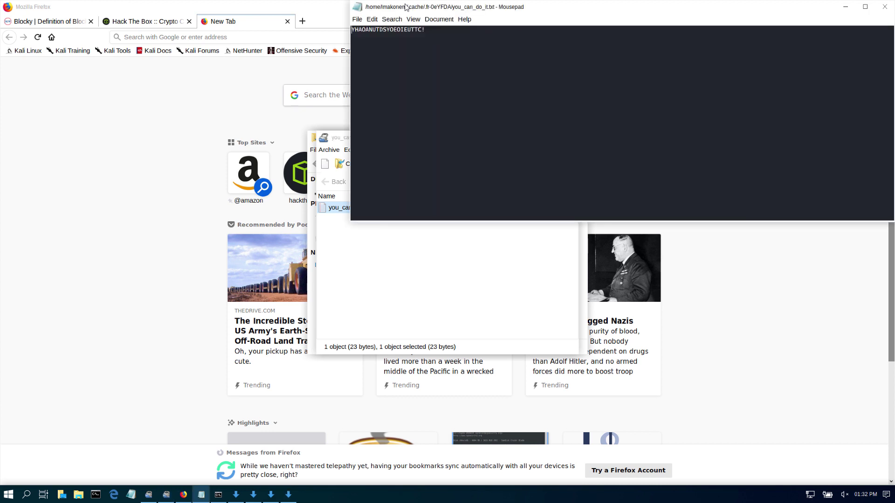
Move and shorten the Mousepad note window so the Hack The Box challenges stay visible.
left_click_drag(509, 11, 260, 99)
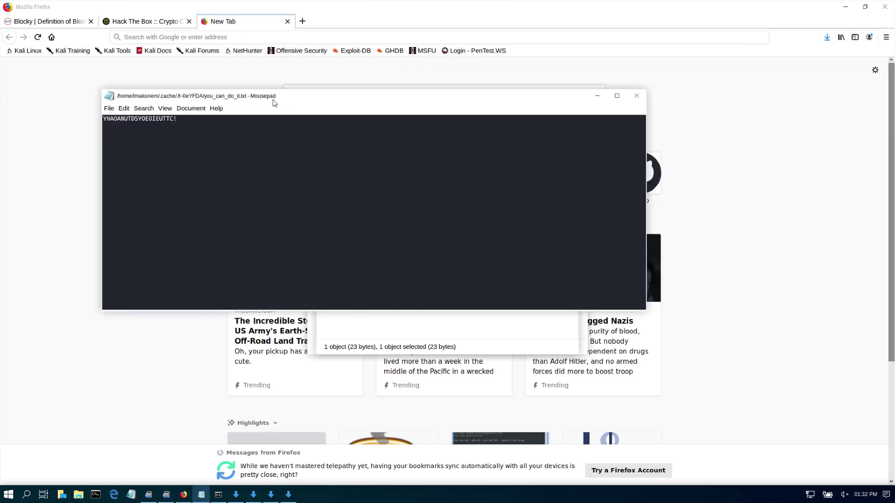
left_click_drag(182, 93, 259, 104)
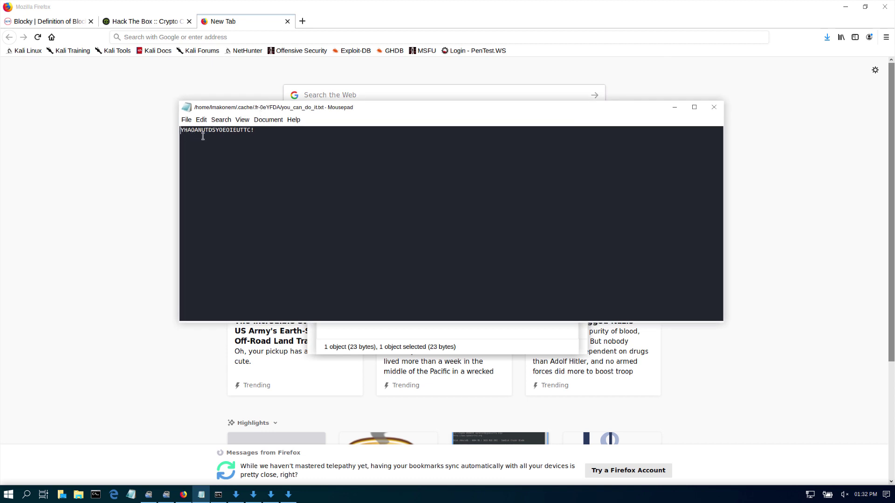
left_click_drag(256, 132, 177, 131)
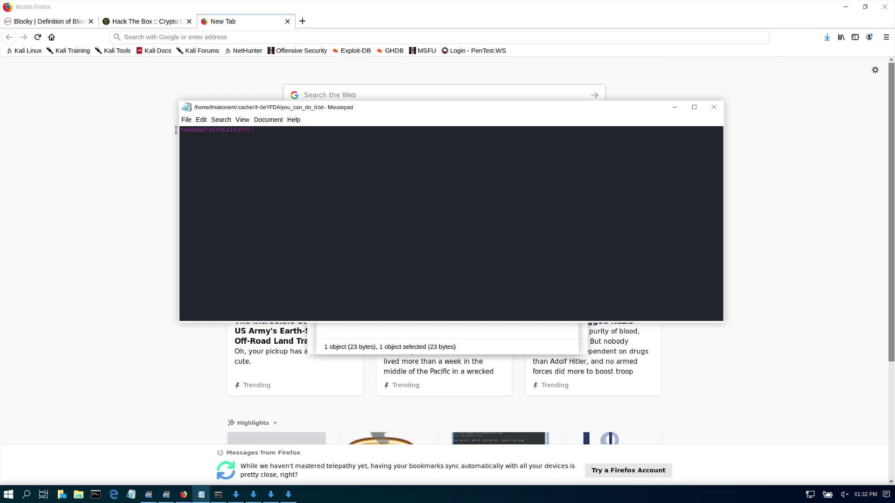
left_click(140, 21)
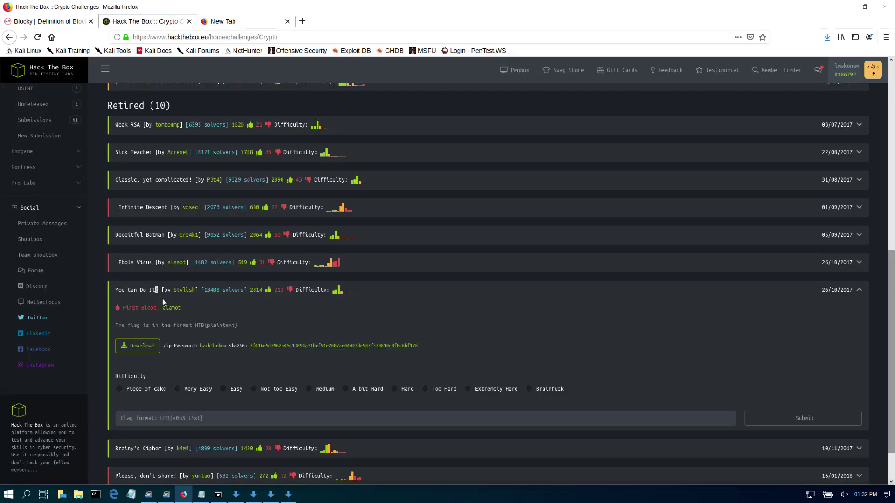
scroll(176, 299, "down", 2)
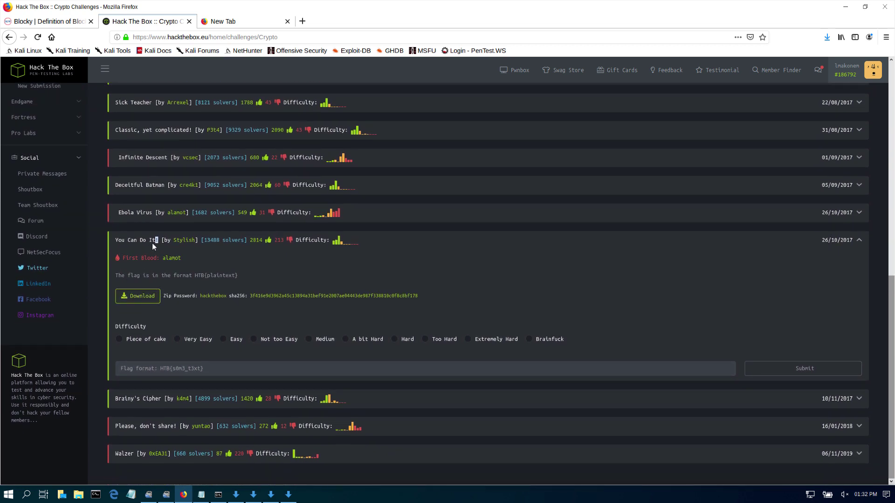
left_click(204, 496)
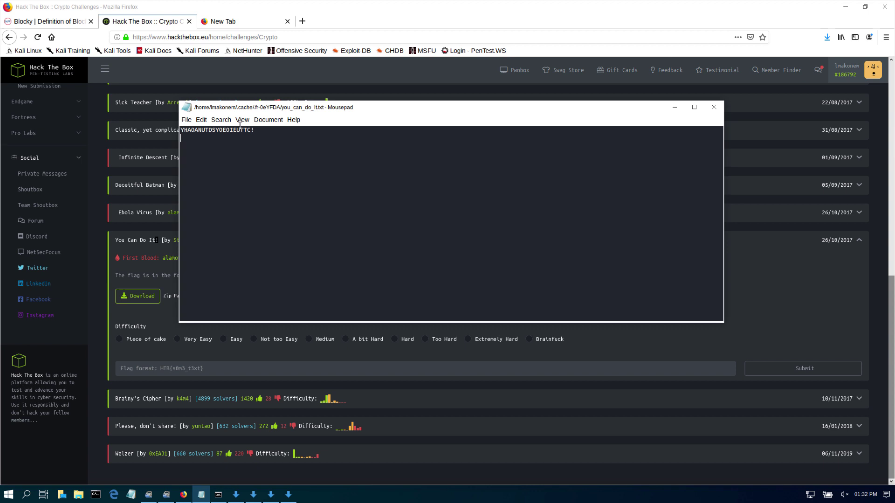
left_click_drag(228, 102, 278, 243)
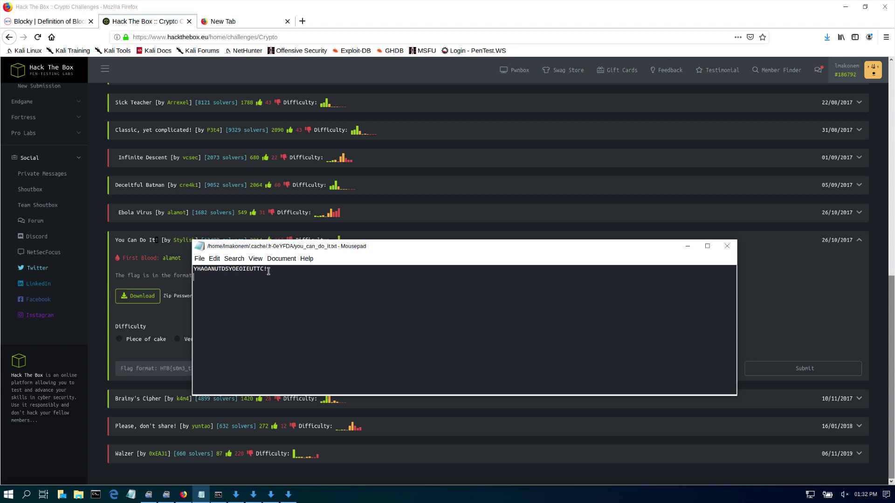
Copy the ciphertext YHAOANUTDSYOEOIEUTTC! from Mousepad to the clipboard.
key("BackSpace")
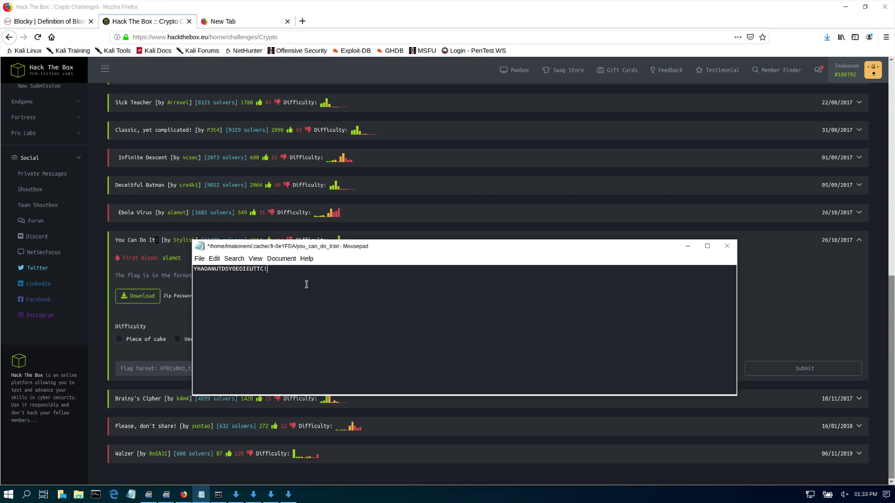
left_click_drag(272, 270, 197, 270)
right_click(201, 273)
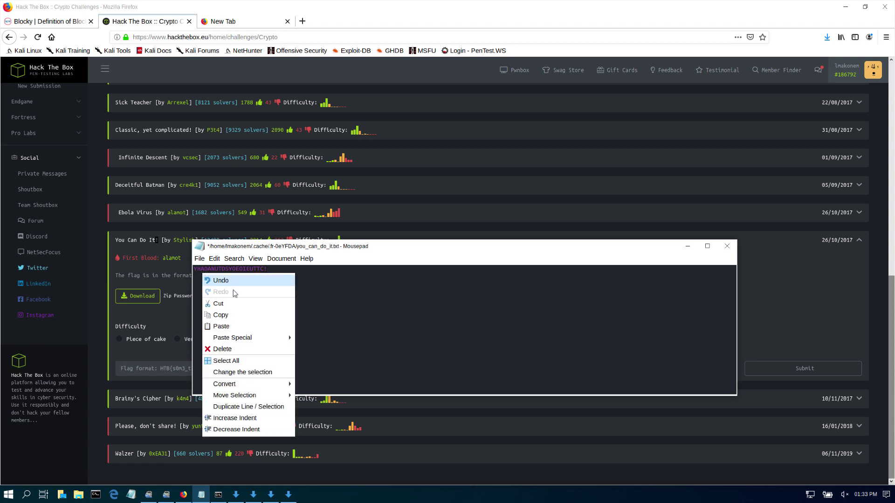
left_click(234, 316)
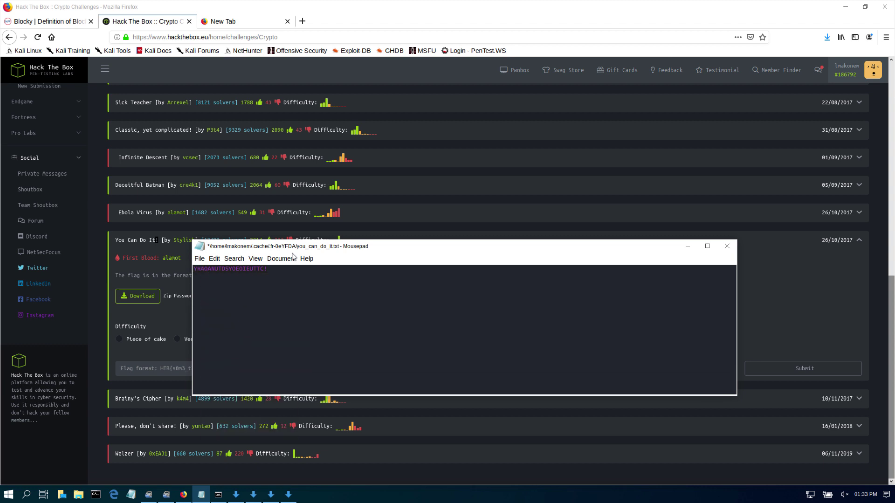
Search the web for 'caesa box cipher' and open dCode's Caesar Box Cipher page.
left_click(227, 24)
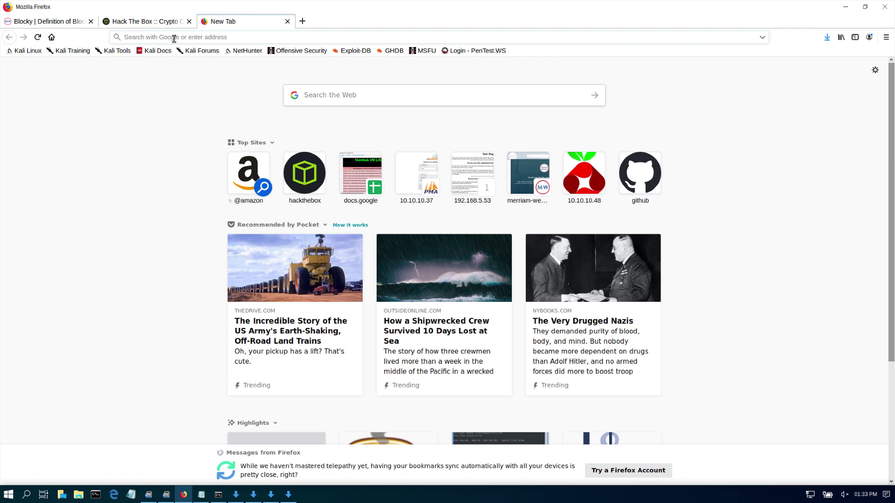
type("caesa")
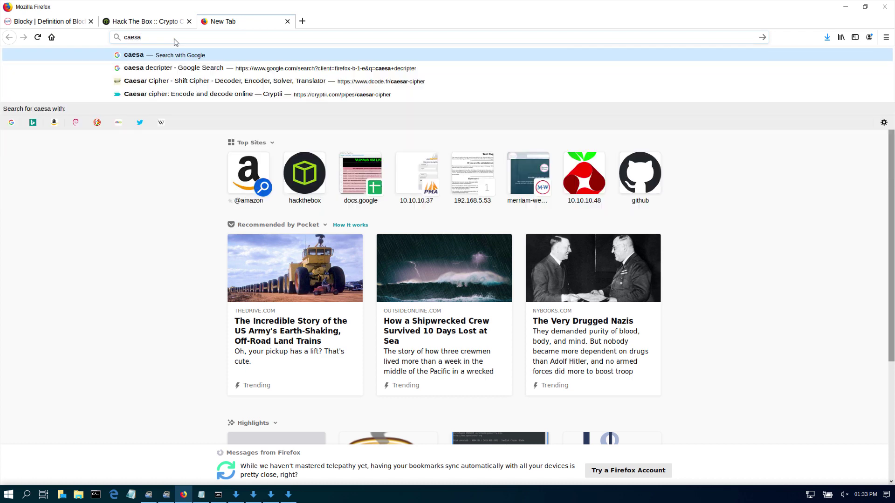
type(" box ")
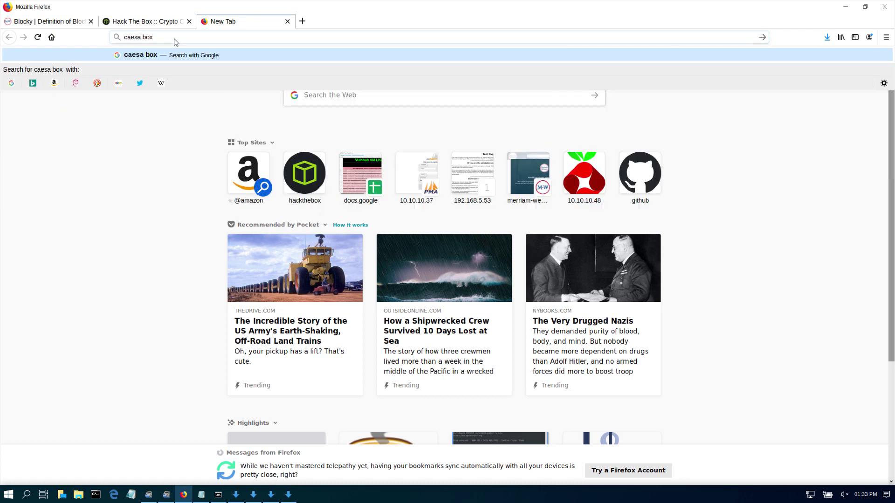
type("cipher")
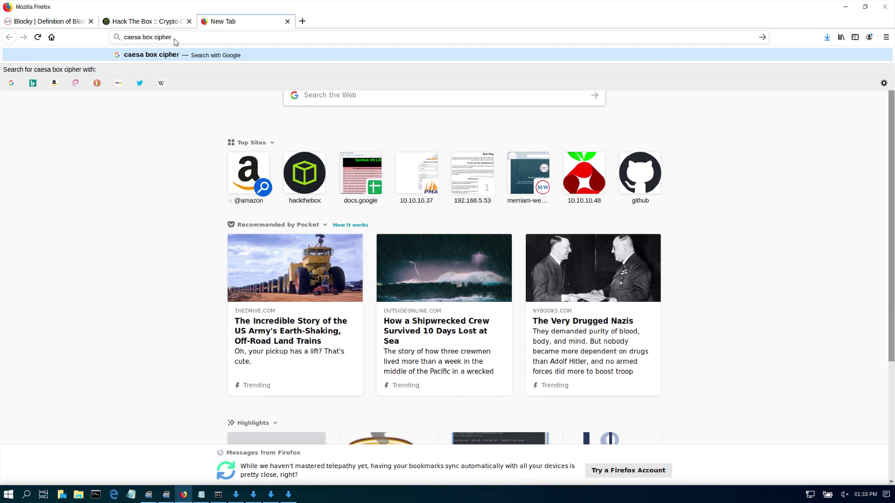
key("Return")
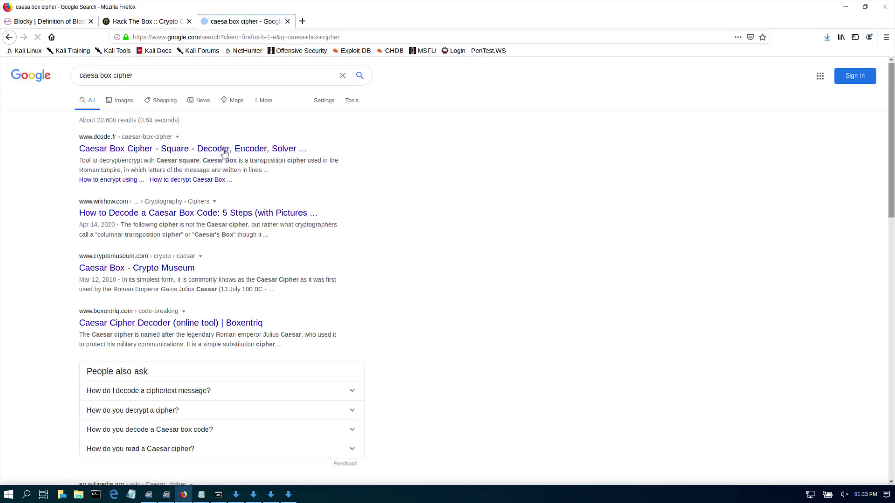
left_click(143, 150)
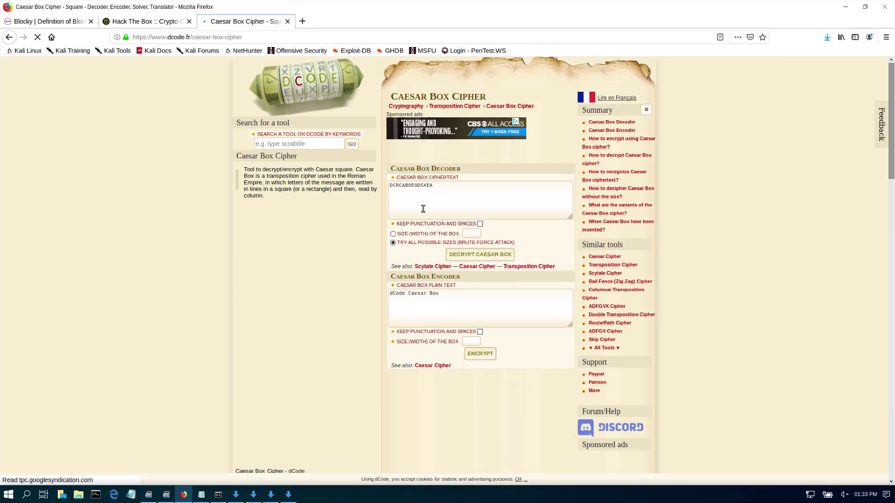
Paste the ciphertext into dCode, brute-force all box sizes, and select result YOUSEETHATYOUCANDOIT.
left_click_drag(435, 186, 388, 189)
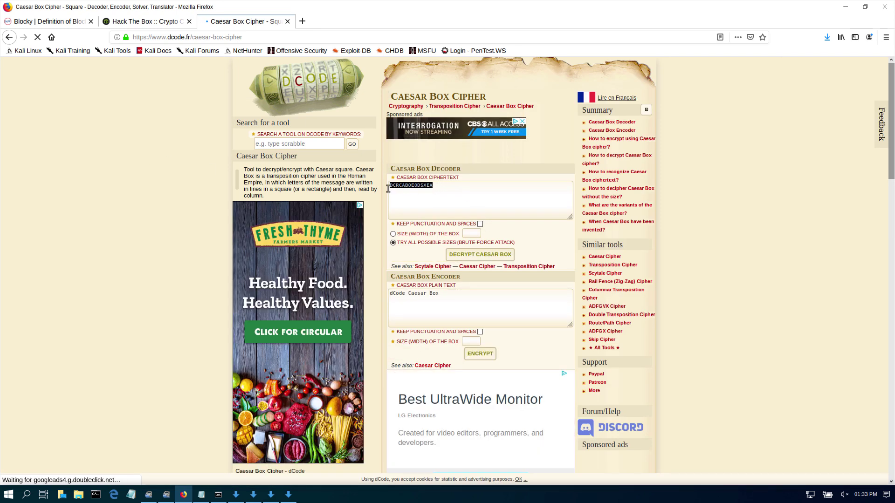
key("ctrl+v")
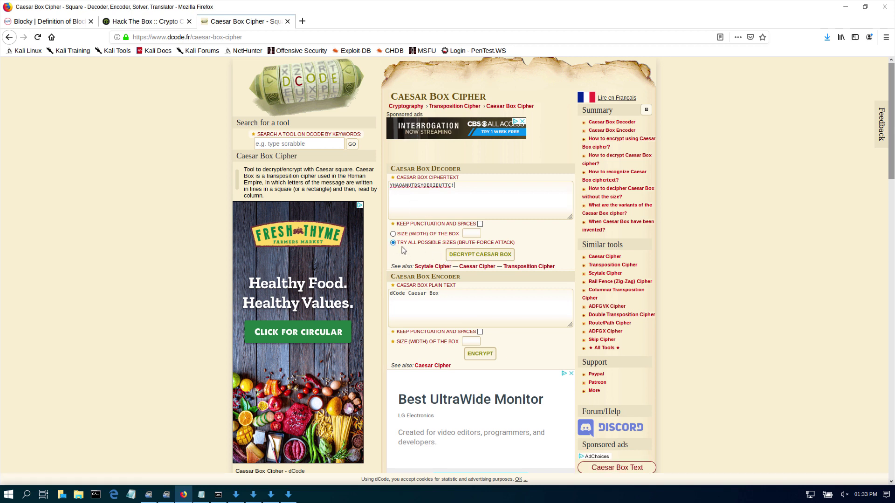
left_click(463, 256)
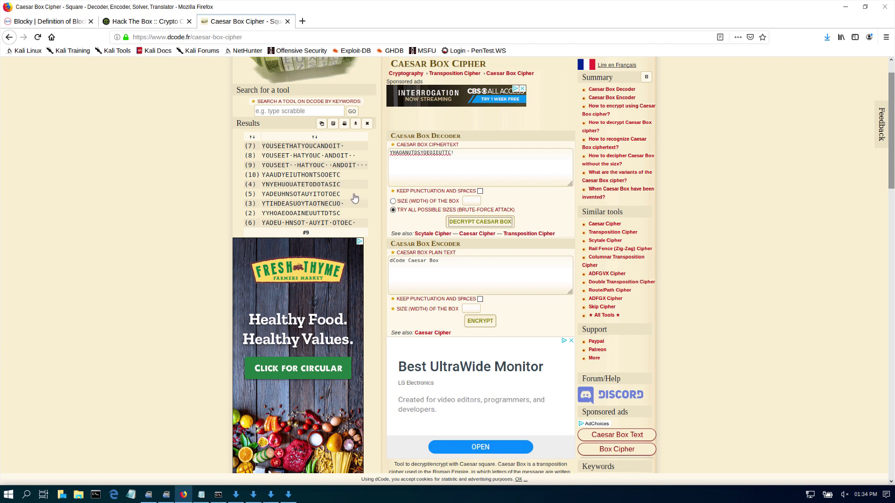
mouse_move(325, 171)
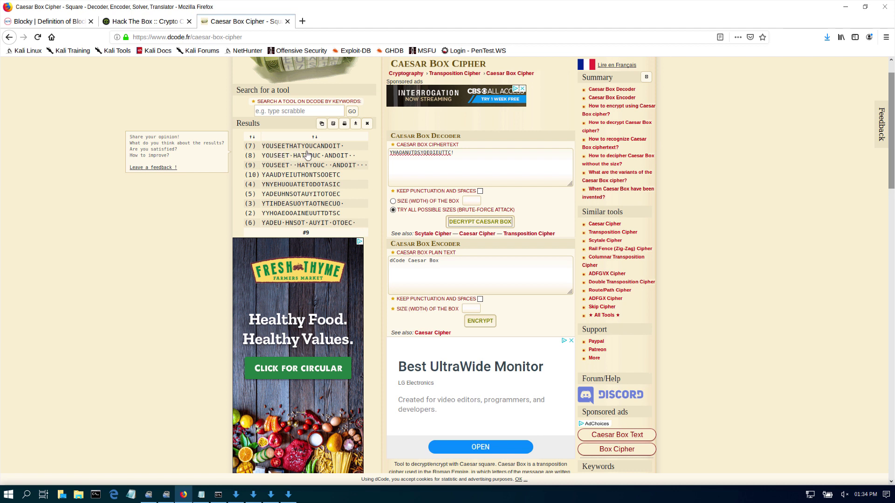
double_click(336, 150)
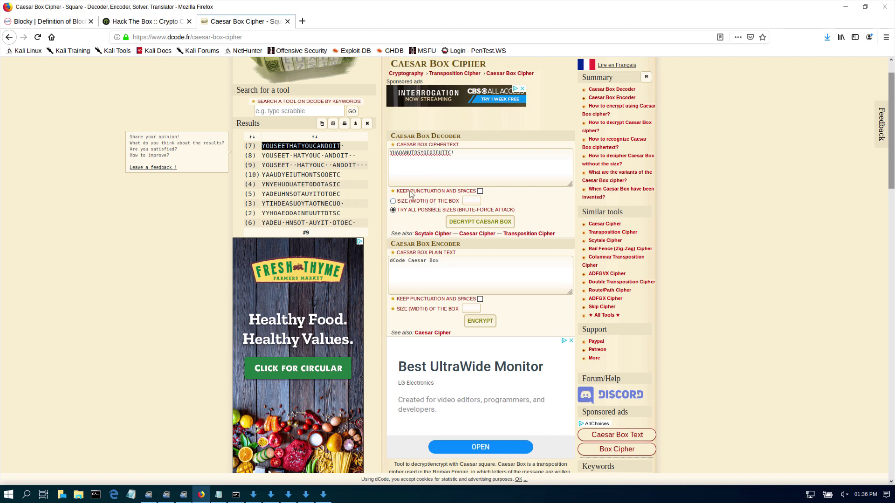
Re-decrypt with Keep punctuation and spaces enabled and copy size 7's YOUSEETHATYOUCANDOIT!
left_click(480, 191)
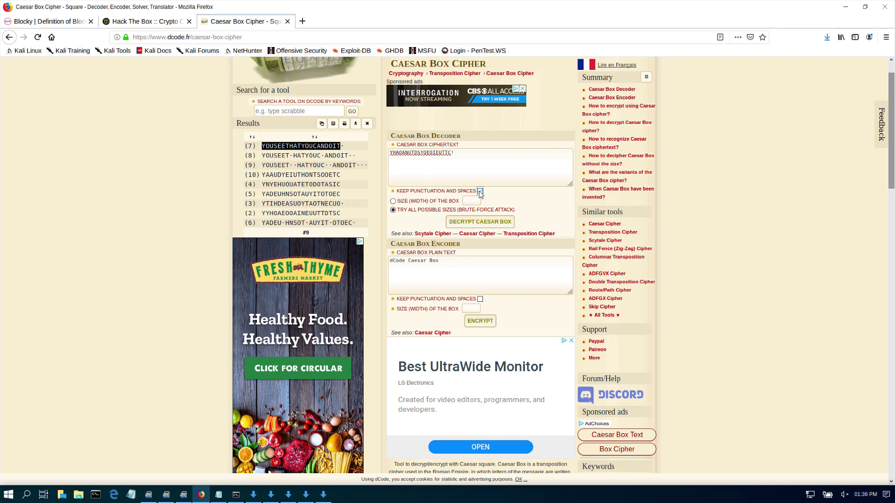
left_click(476, 225)
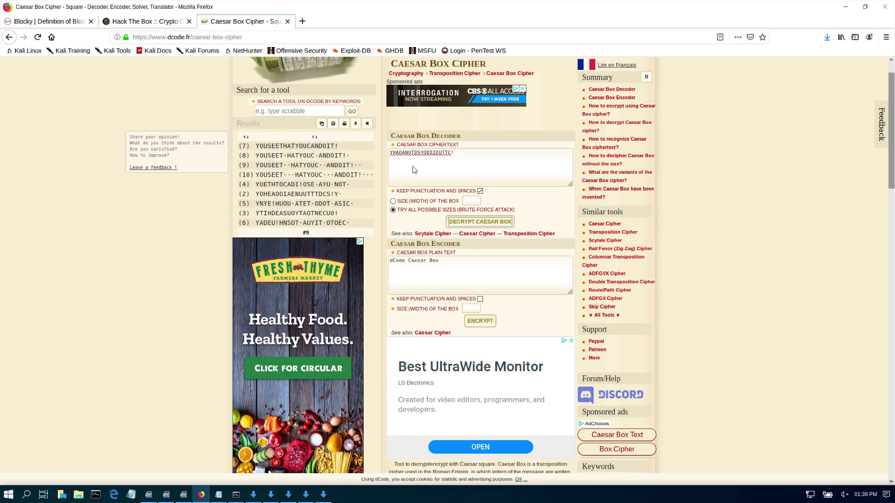
left_click_drag(339, 146, 255, 147)
right_click(268, 148)
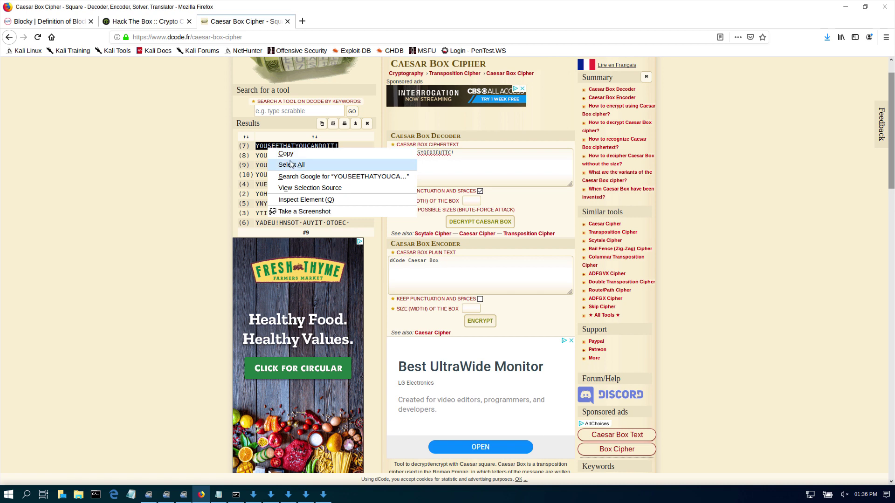
left_click(289, 159)
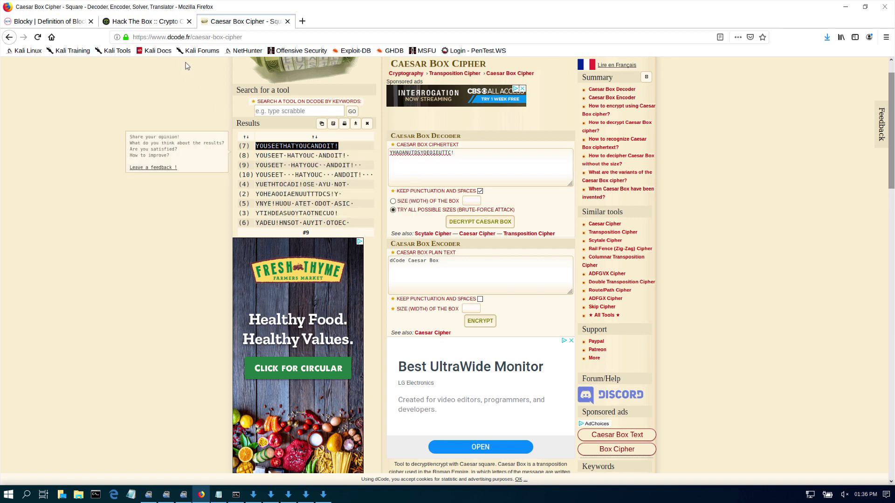
Submit HTB{YOUSEETHATYOUCANDOIT!} as the You Can Do It! flag.
left_click(138, 22)
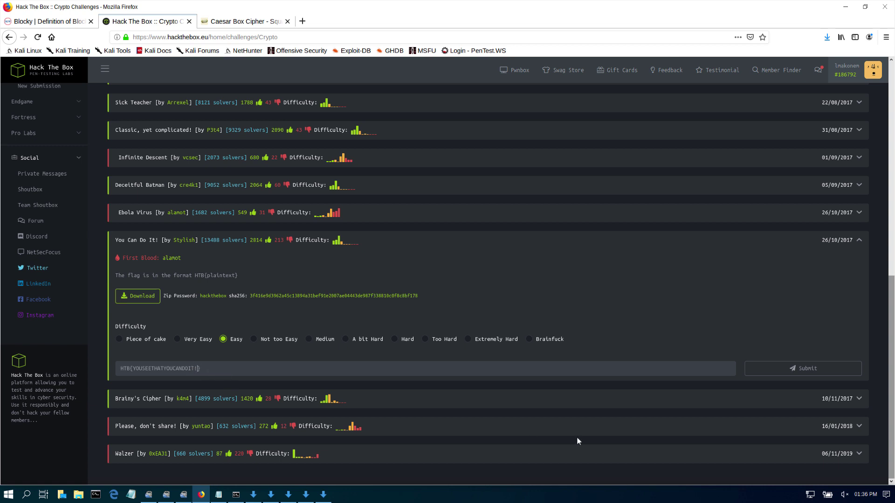
left_click(794, 373)
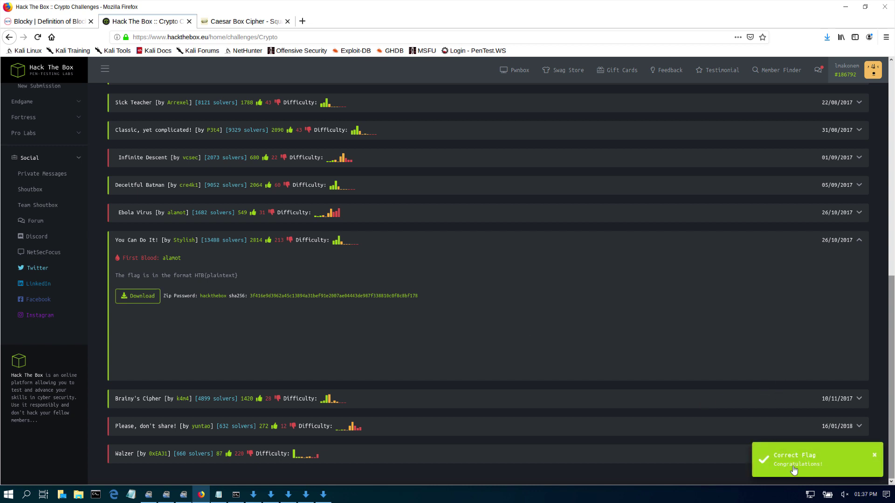